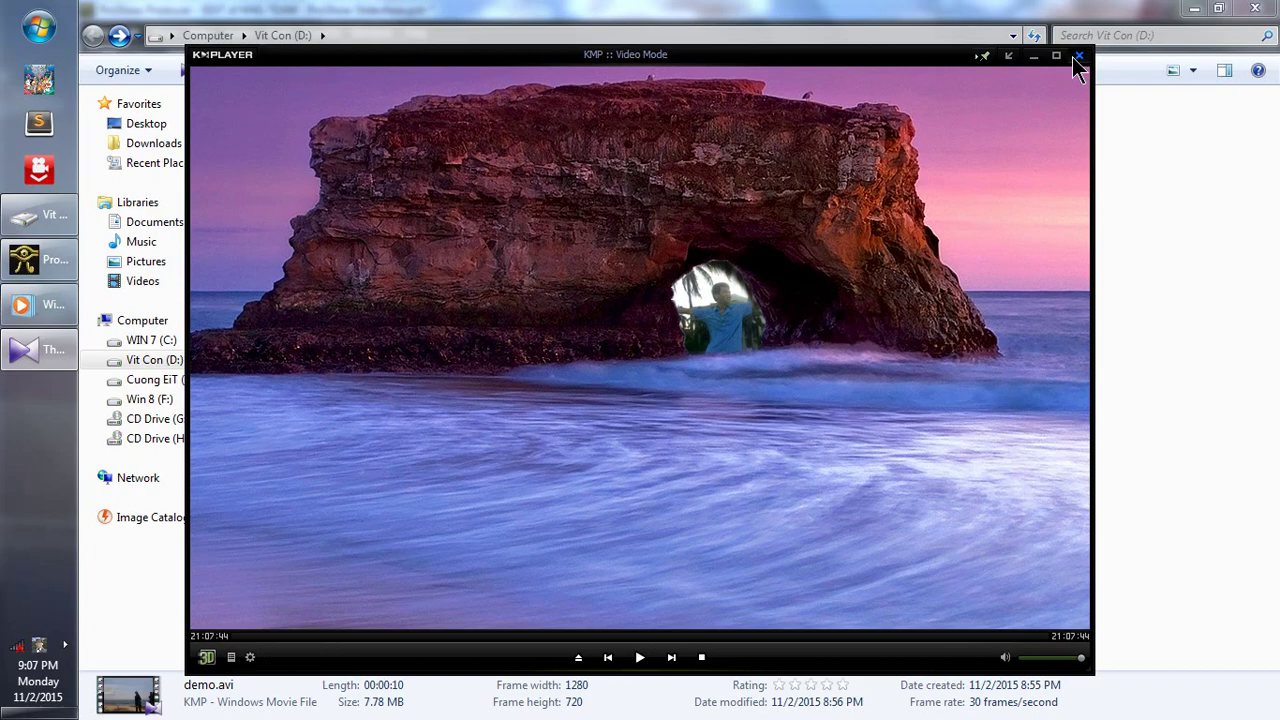
Close the demo video, play the source clip video.mp4 from the D: drive, skim through it, and close the player
{"action": "left_click", "coordinate": [1078, 56]}
{"action": "left_click", "coordinate": [283, 158]}
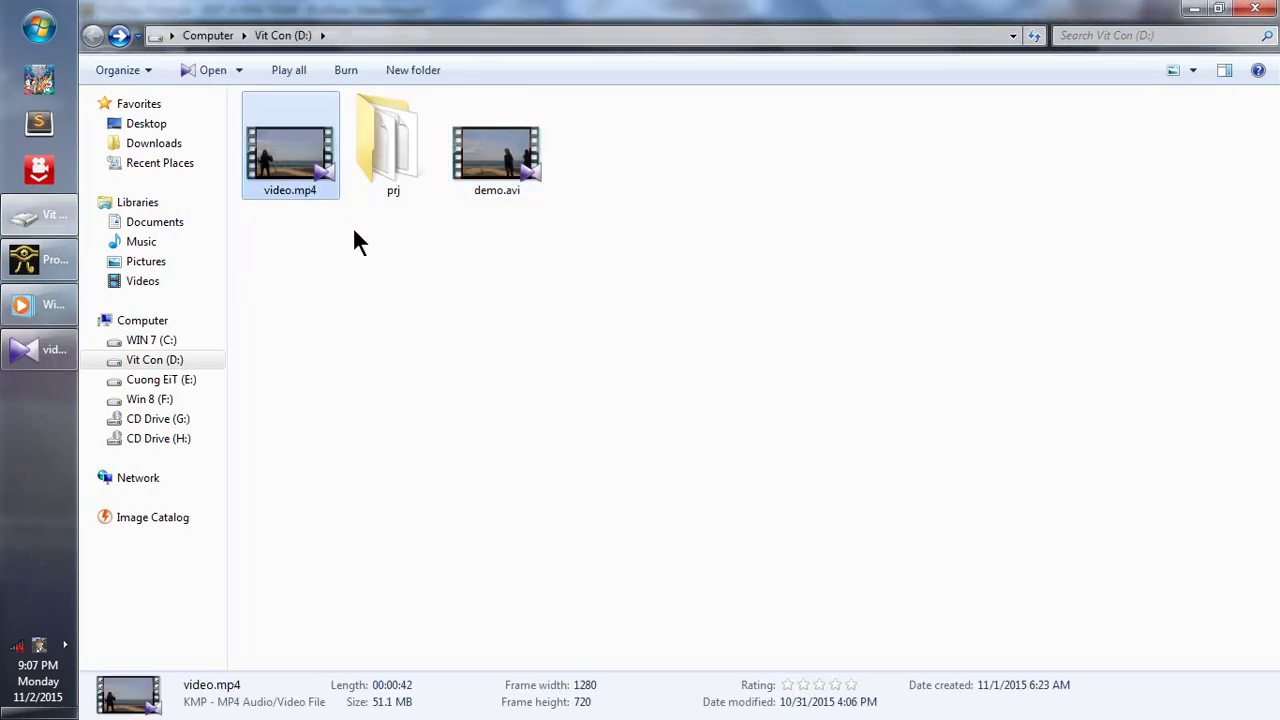
{"action": "key", "text": "Return"}
{"action": "left_click", "coordinate": [310, 634]}
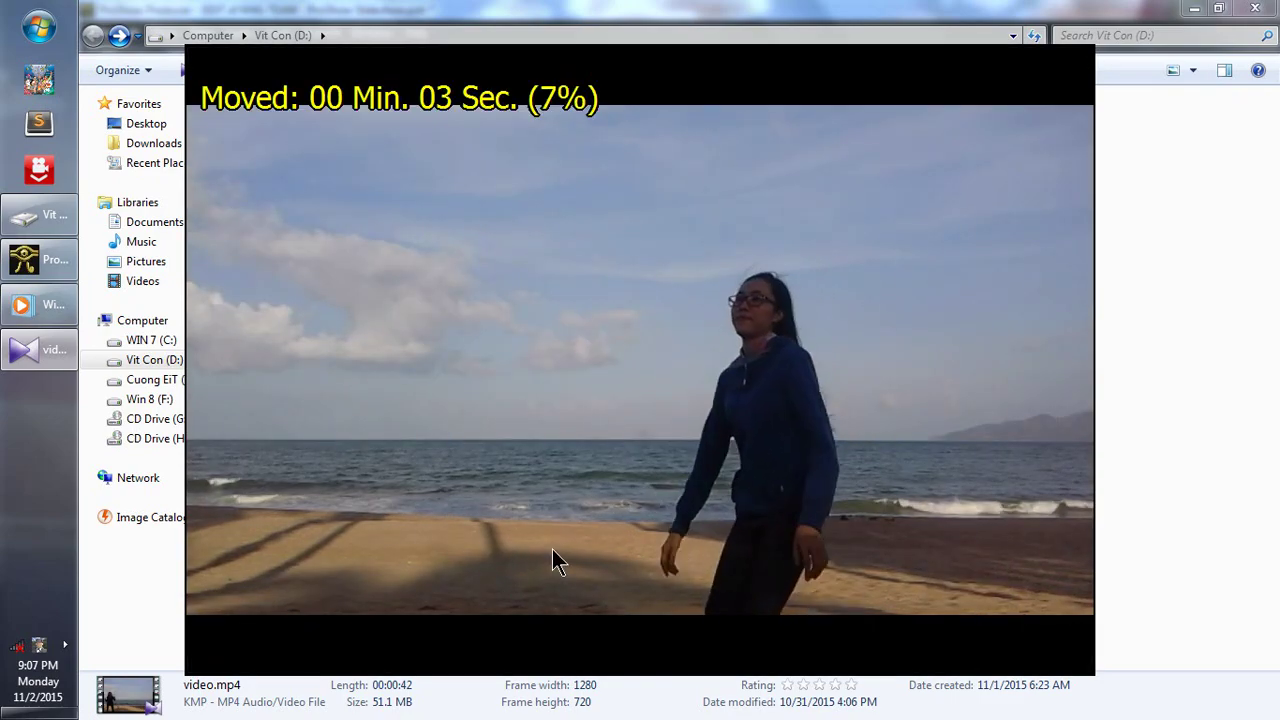
{"action": "left_click_drag", "start_coordinate": [325, 637], "coordinate": [430, 645]}
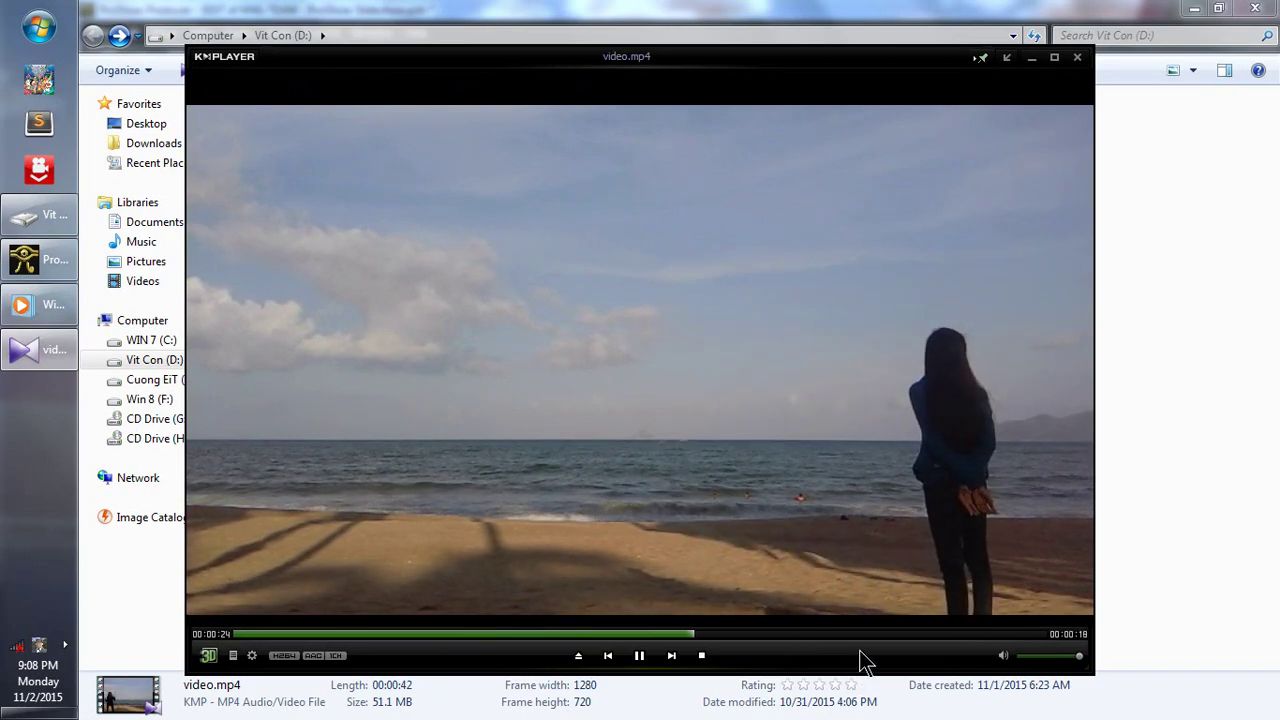
{"action": "left_click", "coordinate": [1077, 58]}
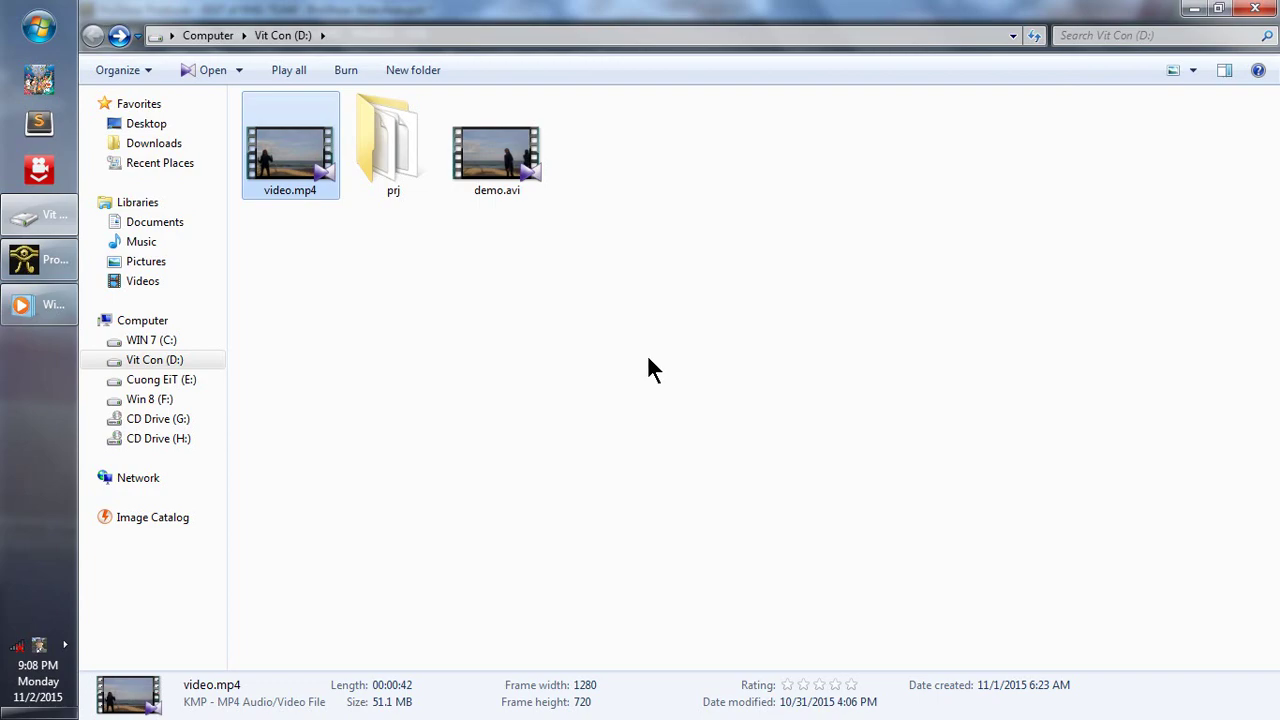
Switch to ProShow Producer and add video.mp4 to the slide list as the first slide
{"action": "left_click", "coordinate": [557, 318]}
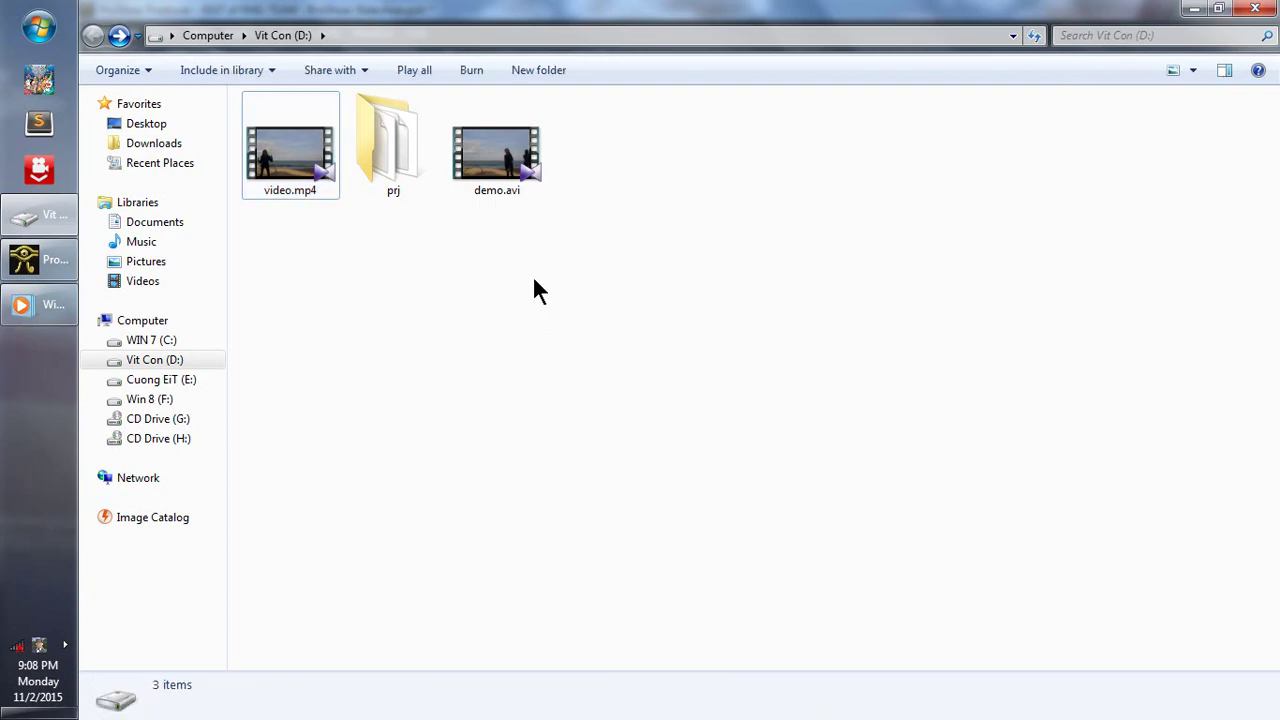
{"action": "left_click", "coordinate": [296, 151]}
{"action": "left_click", "coordinate": [264, 255]}
{"action": "left_click", "coordinate": [40, 260]}
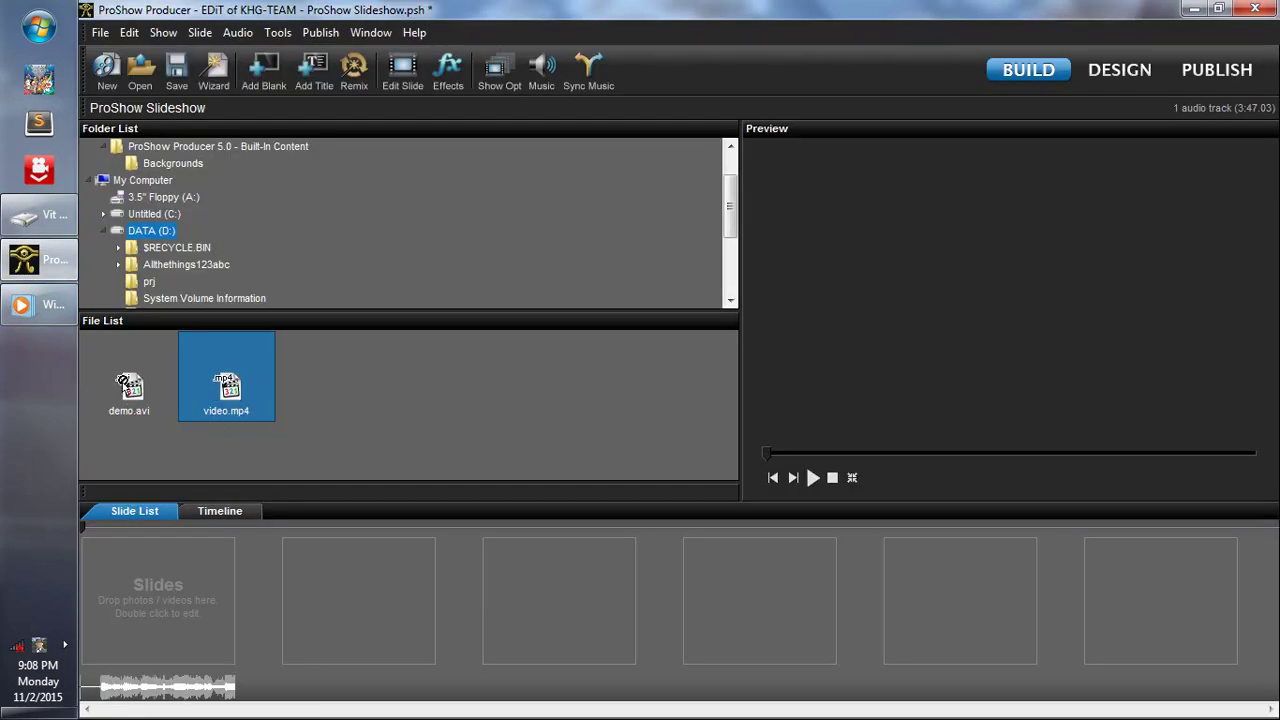
{"action": "left_click_drag", "start_coordinate": [185, 577], "coordinate": [186, 580]}
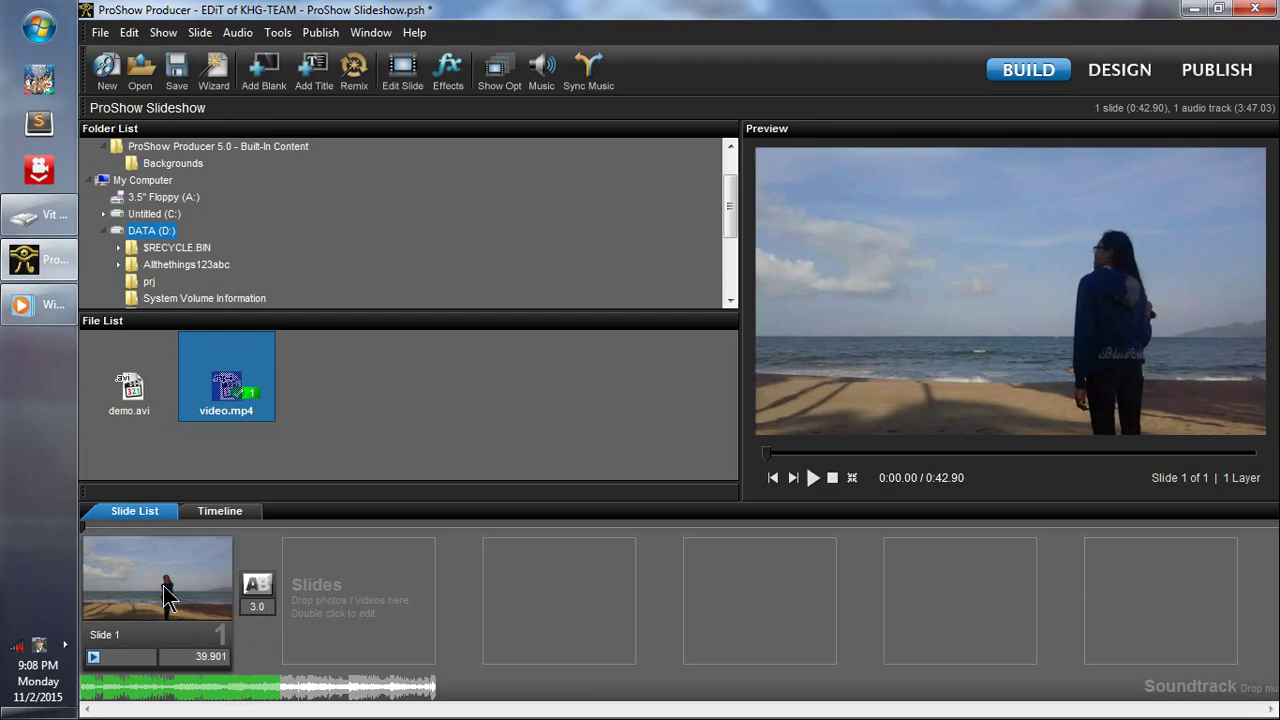
Set slide 1's duration to 10 seconds and its transition time to 0
{"action": "left_click", "coordinate": [209, 660]}
{"action": "type", "text": "10"}
{"action": "key", "text": "Return"}
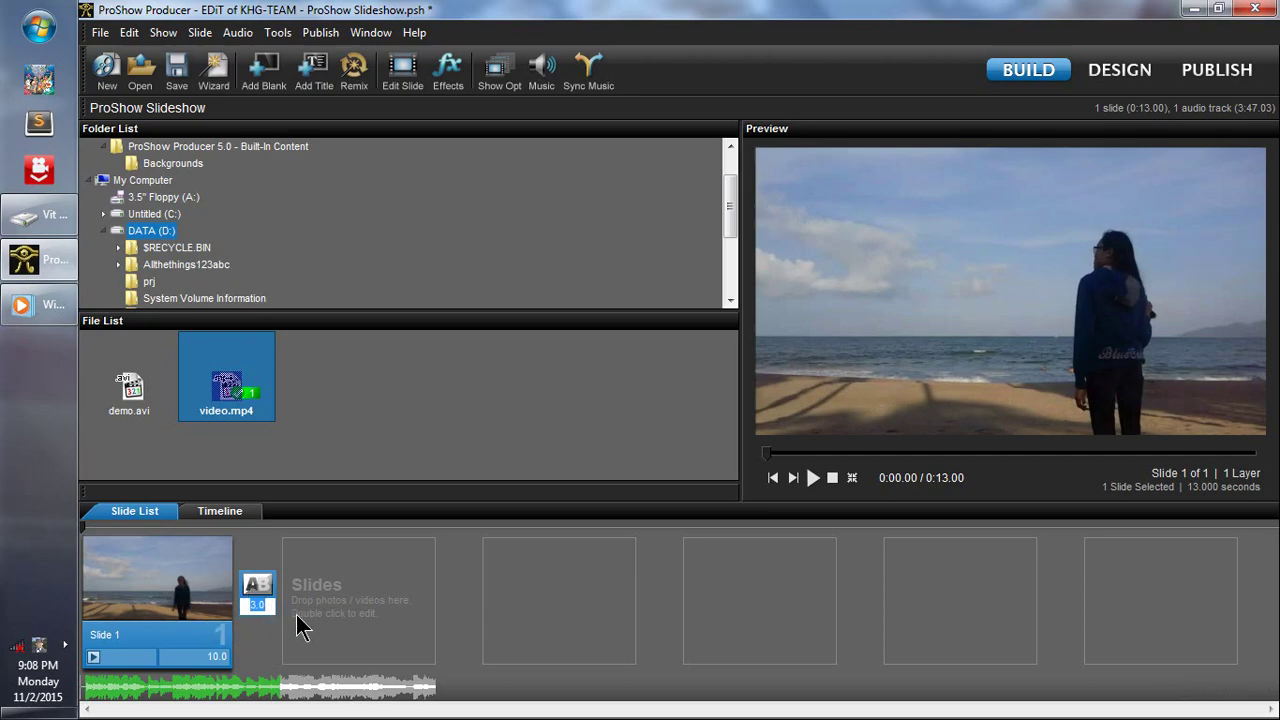
{"action": "key", "text": "Return"}
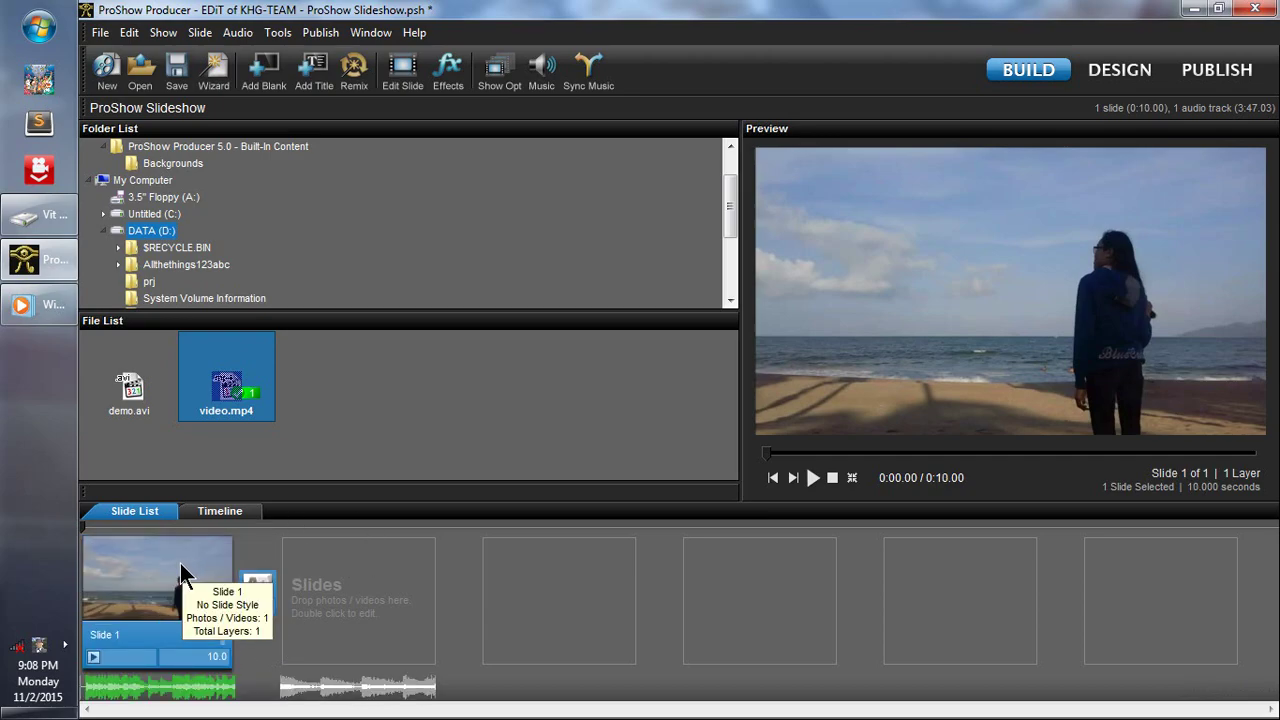
Open slide 1's options and set the video layer's volume to 0%
{"action": "double_click", "coordinate": [183, 573]}
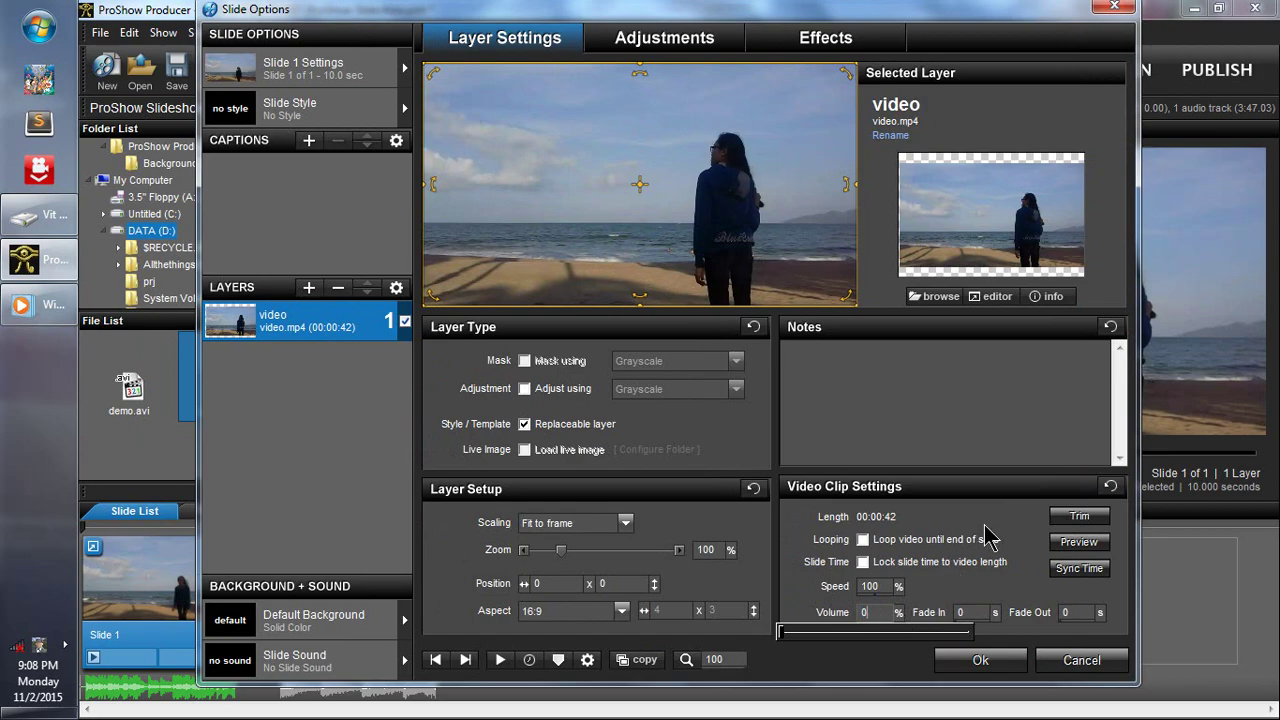
{"action": "left_click", "coordinate": [1080, 516]}
{"action": "key", "text": "Escape"}
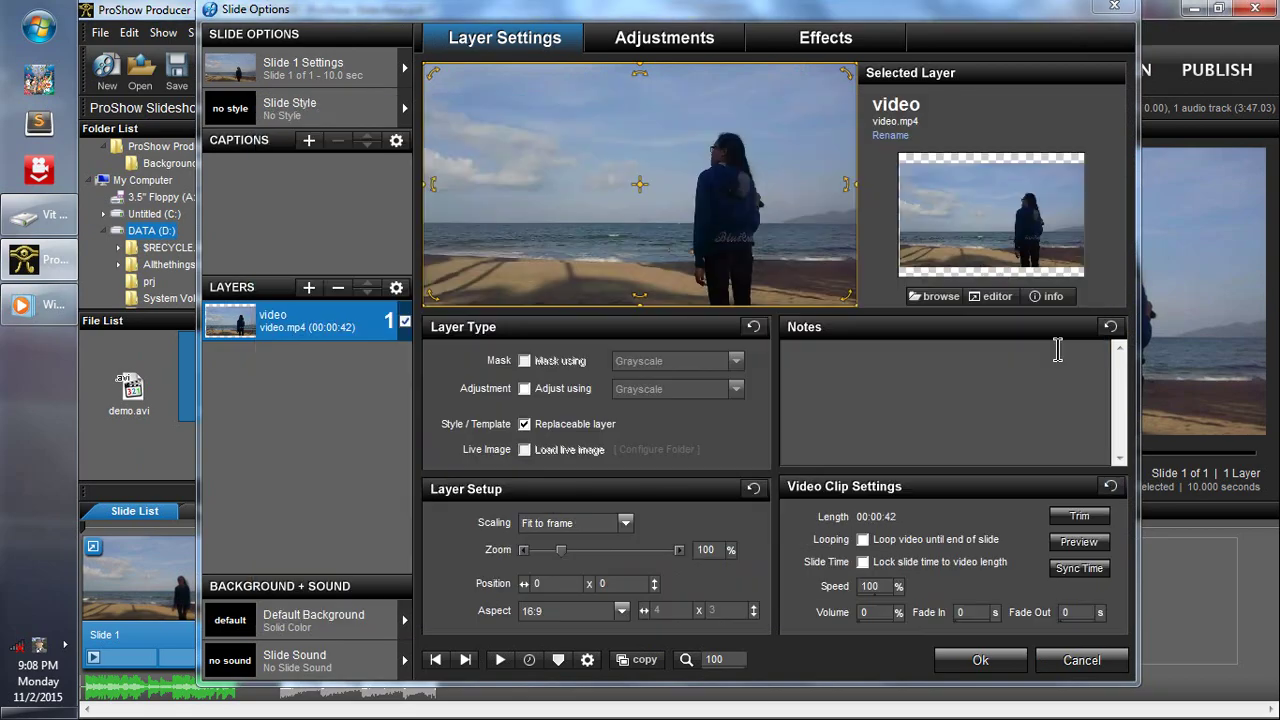
Trim the video layer to a section of about 10 seconds, from 8.789 to 19.052 s
{"action": "left_click", "coordinate": [1080, 516]}
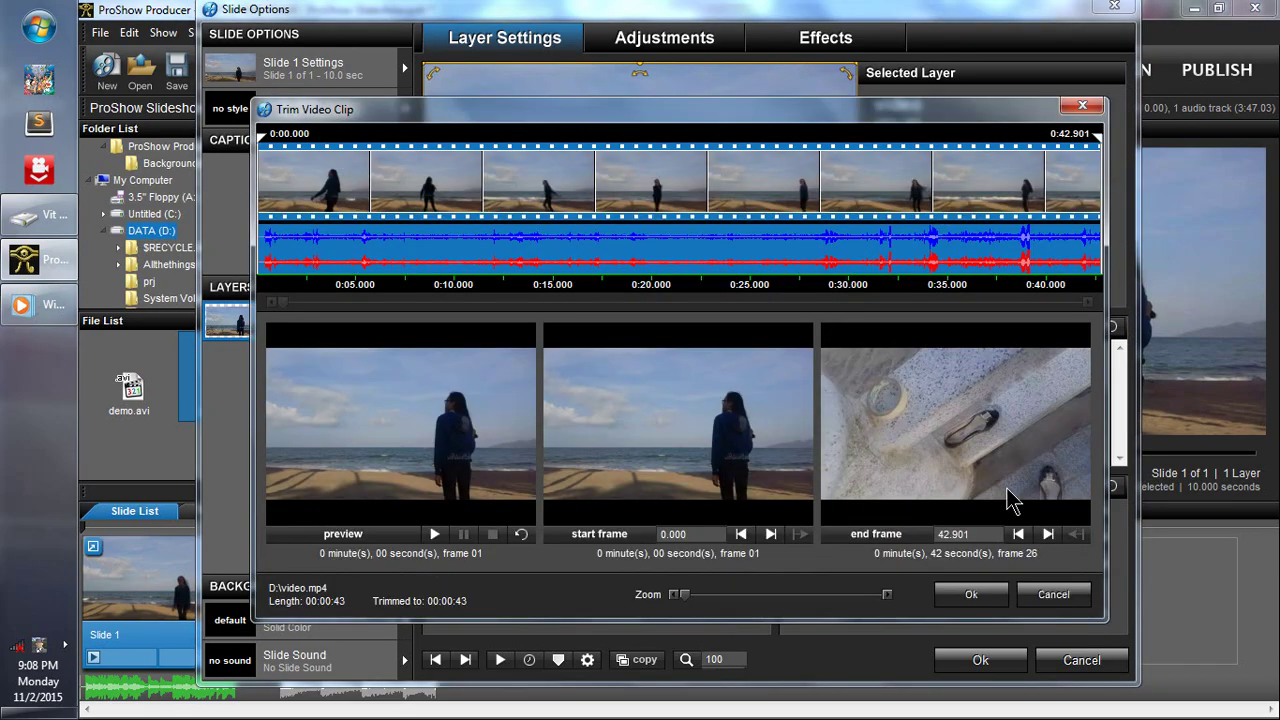
{"action": "left_click", "coordinate": [365, 250]}
{"action": "left_click_drag", "start_coordinate": [261, 204], "coordinate": [572, 240]}
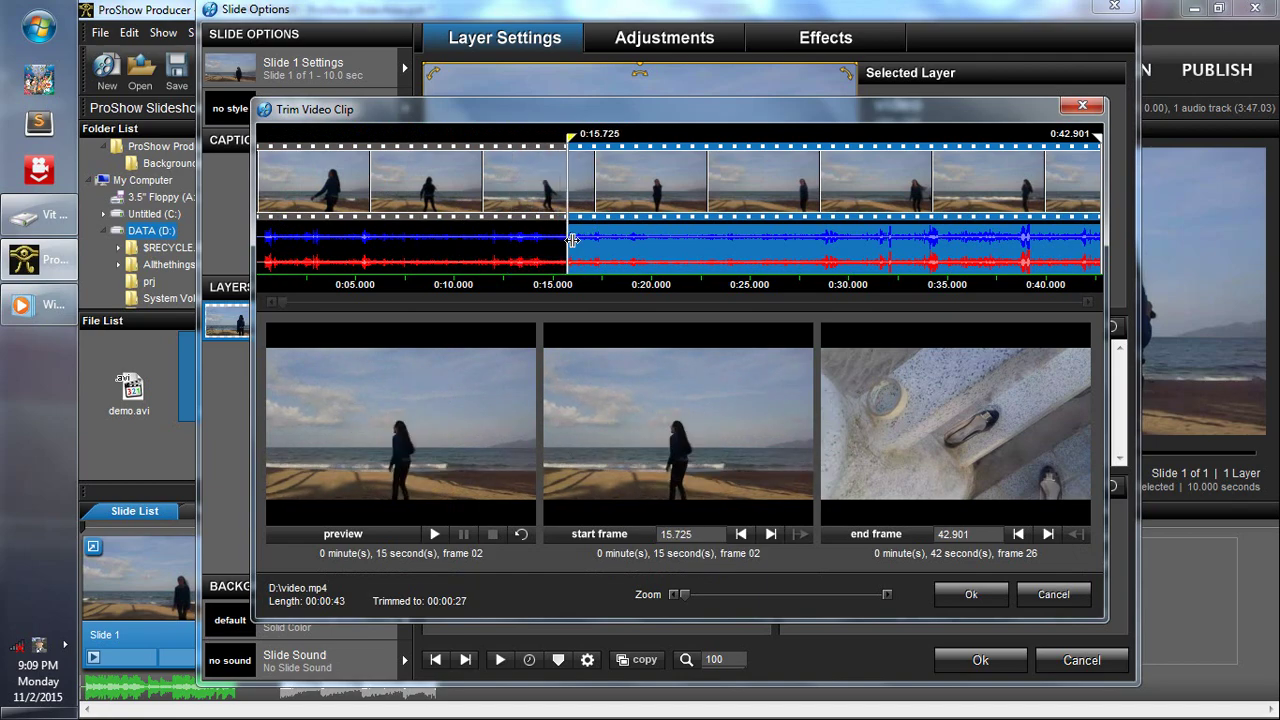
{"action": "left_click_drag", "start_coordinate": [1100, 210], "coordinate": [427, 240]}
{"action": "left_click", "coordinate": [971, 594]}
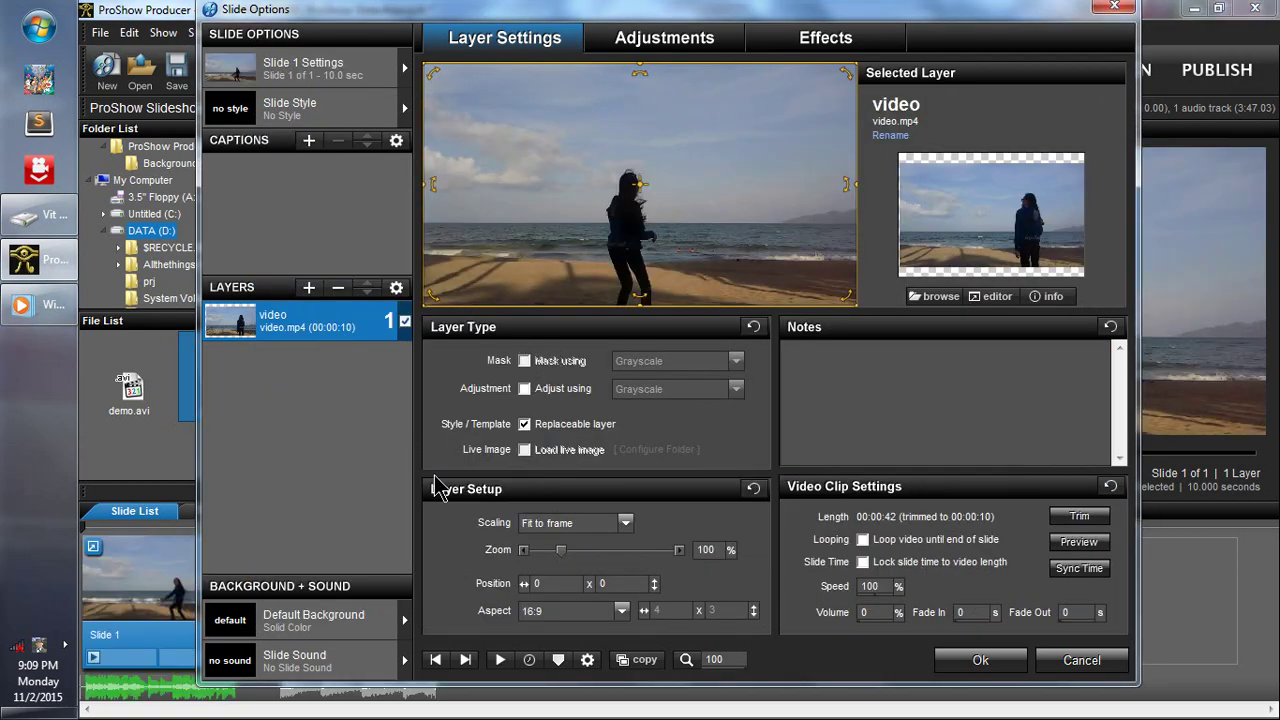
Duplicate the trimmed video layer and retrim the upper copy to a section of about 17 seconds ending at 40.174 s
{"action": "right_click", "coordinate": [310, 340]}
{"action": "left_click", "coordinate": [386, 366]}
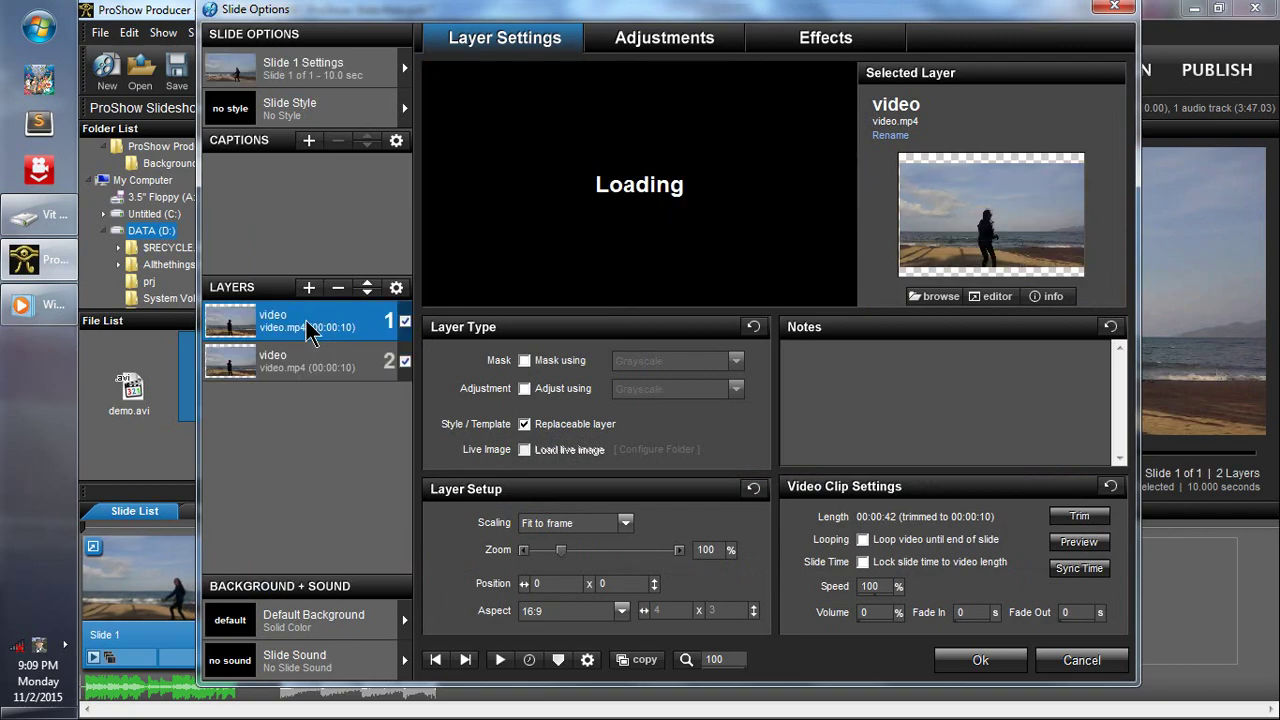
{"action": "left_click", "coordinate": [1080, 517]}
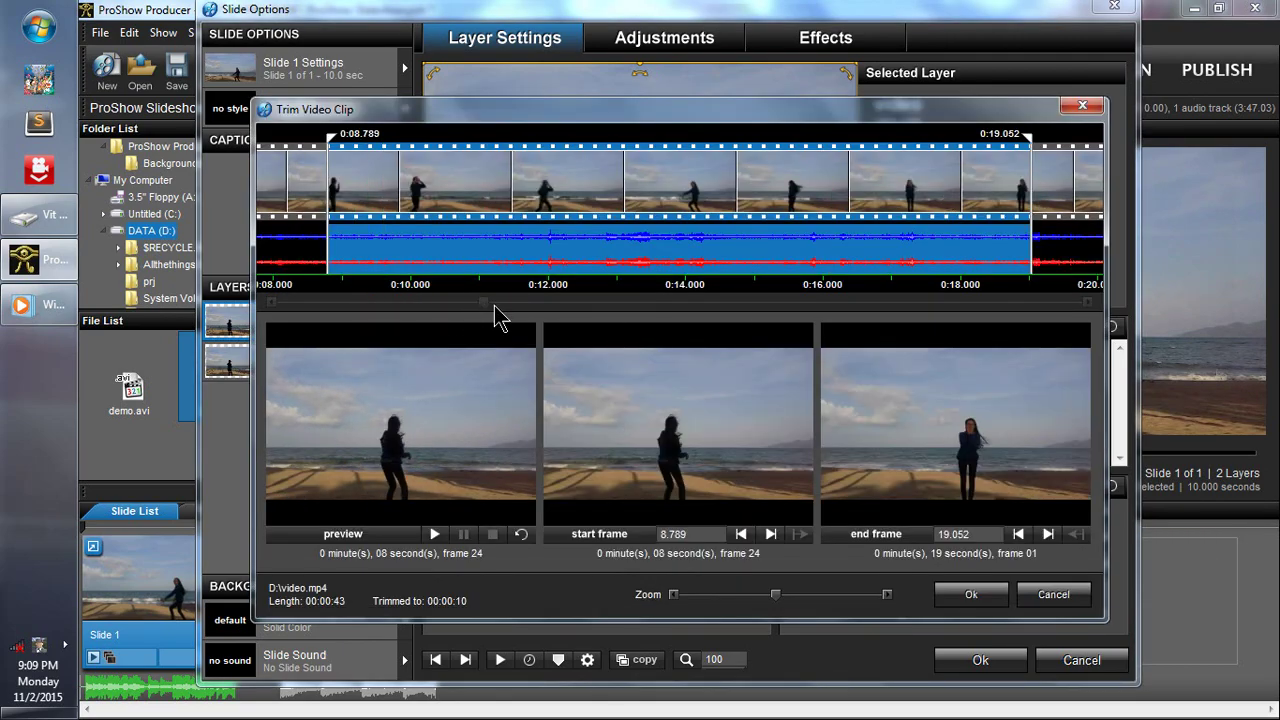
{"action": "mouse_move", "coordinate": [1035, 215]}
{"action": "left_mouse_down"}
{"action": "mouse_move", "coordinate": [1240, 230]}
{"action": "mouse_move", "coordinate": [857, 233]}
{"action": "mouse_move", "coordinate": [1030, 235]}
{"action": "mouse_move", "coordinate": [929, 243]}
{"action": "left_mouse_up"}
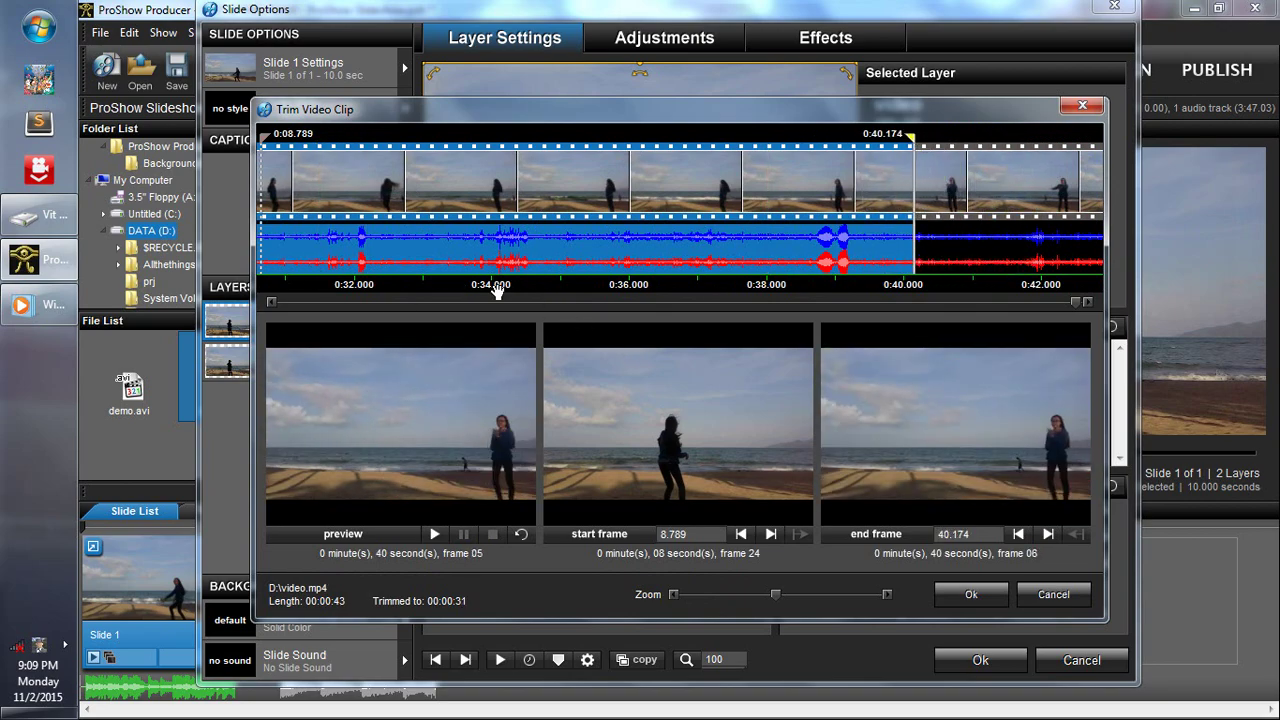
{"action": "left_click_drag", "start_coordinate": [1080, 306], "coordinate": [452, 318]}
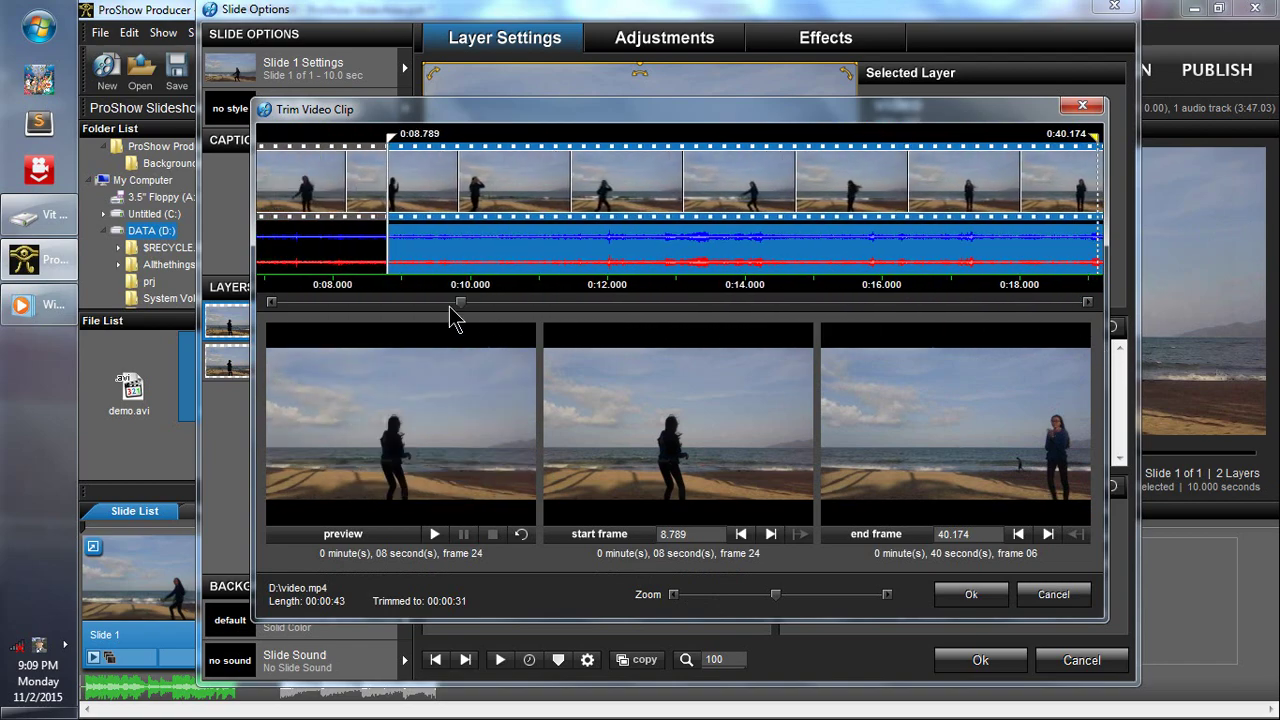
{"action": "mouse_move", "coordinate": [391, 230]}
{"action": "left_mouse_down"}
{"action": "mouse_move", "coordinate": [1092, 245]}
{"action": "mouse_move", "coordinate": [337, 264]}
{"action": "mouse_move", "coordinate": [790, 296]}
{"action": "mouse_move", "coordinate": [300, 284]}
{"action": "mouse_move", "coordinate": [363, 300]}
{"action": "mouse_move", "coordinate": [341, 300]}
{"action": "left_mouse_up"}
{"action": "left_click", "coordinate": [971, 594]}
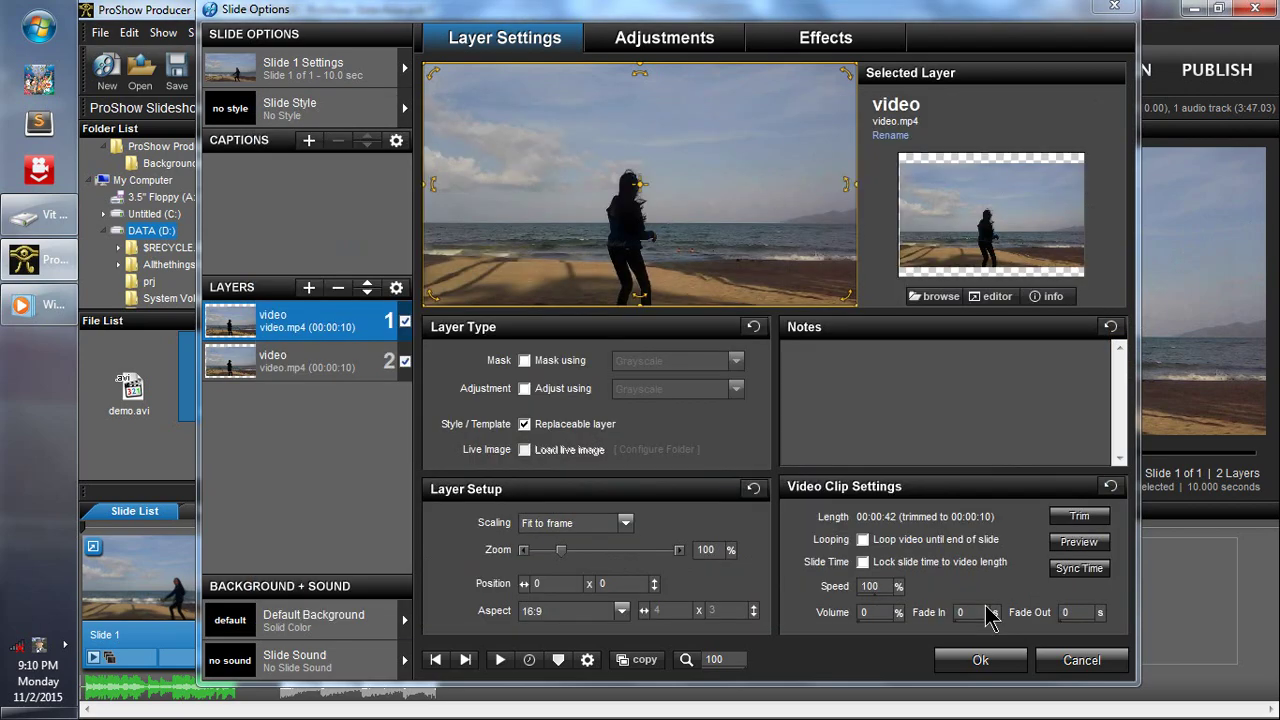
Add a white solid color layer of 1280 x 720 at 100% opacity above the videos and enable its vignette
{"action": "left_click", "coordinate": [310, 288]}
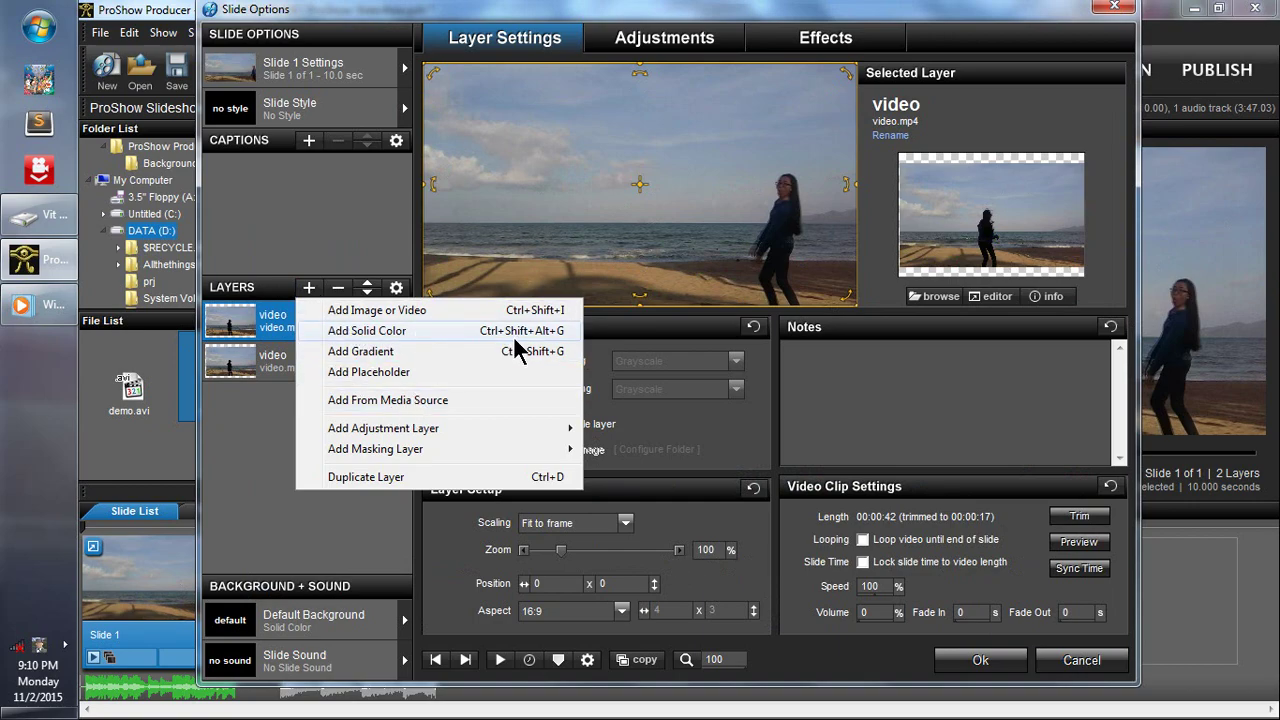
{"action": "left_click", "coordinate": [440, 332]}
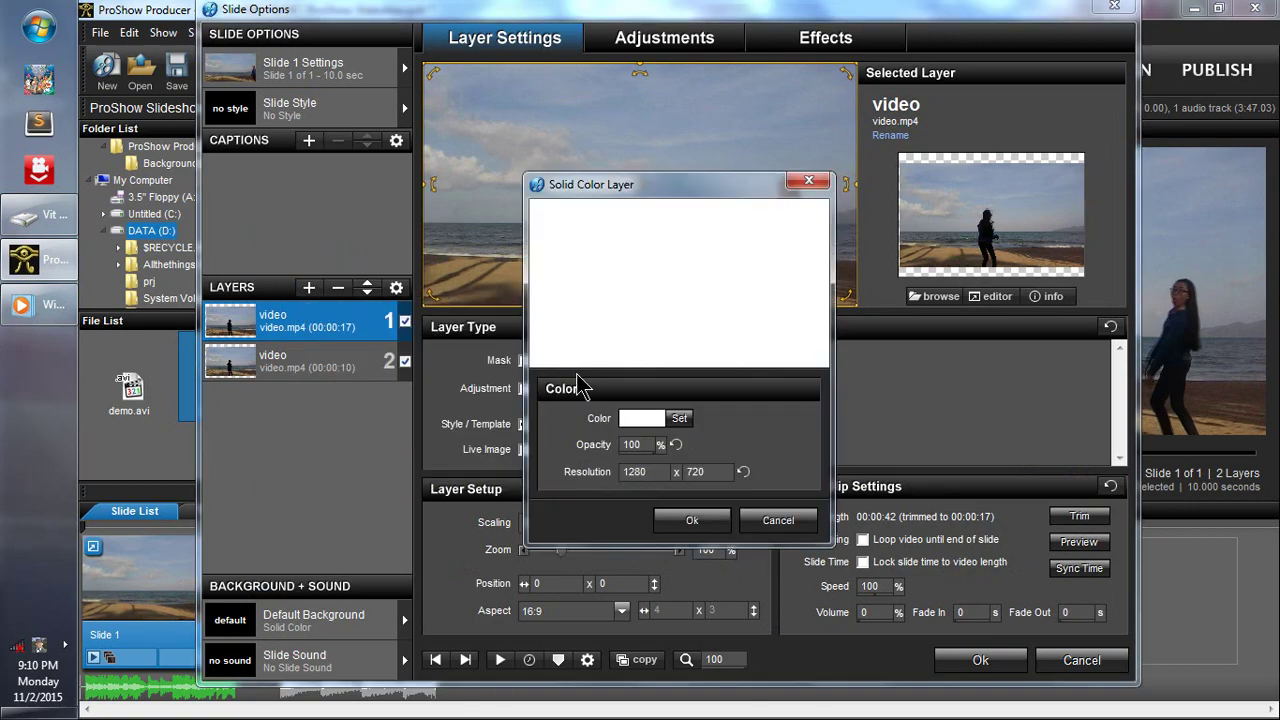
{"action": "left_click", "coordinate": [693, 521]}
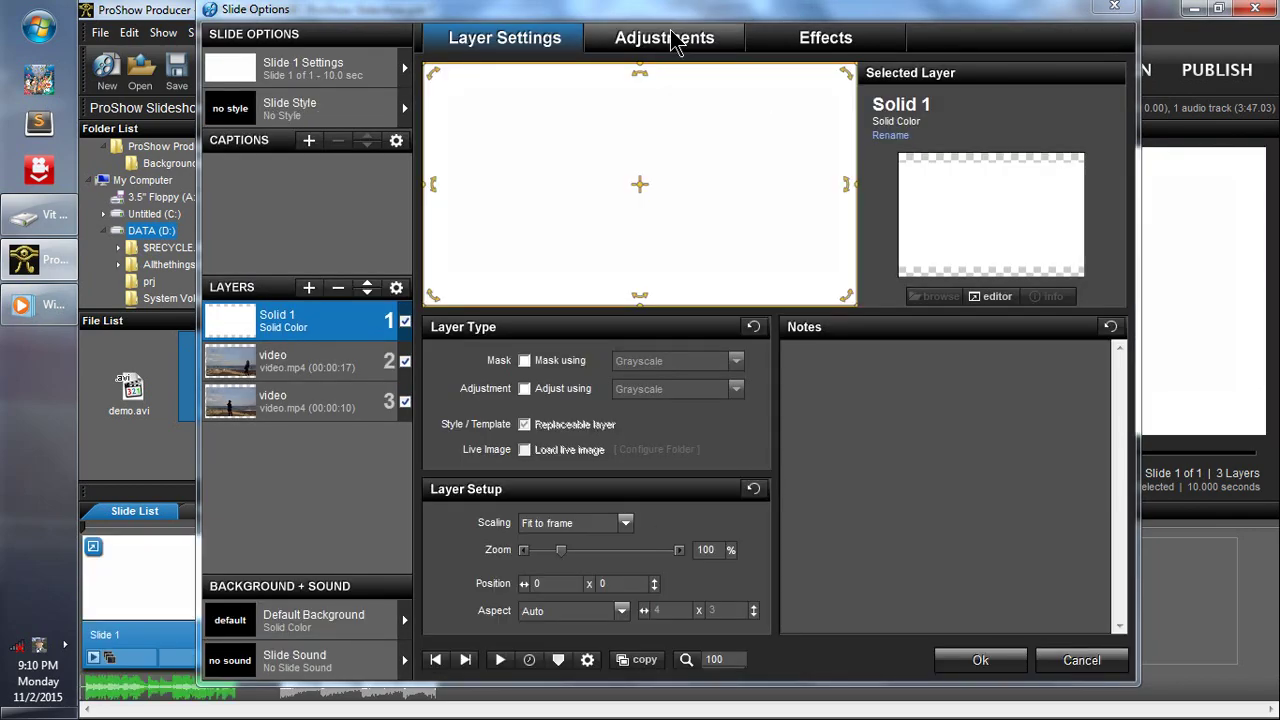
{"action": "left_click", "coordinate": [676, 42]}
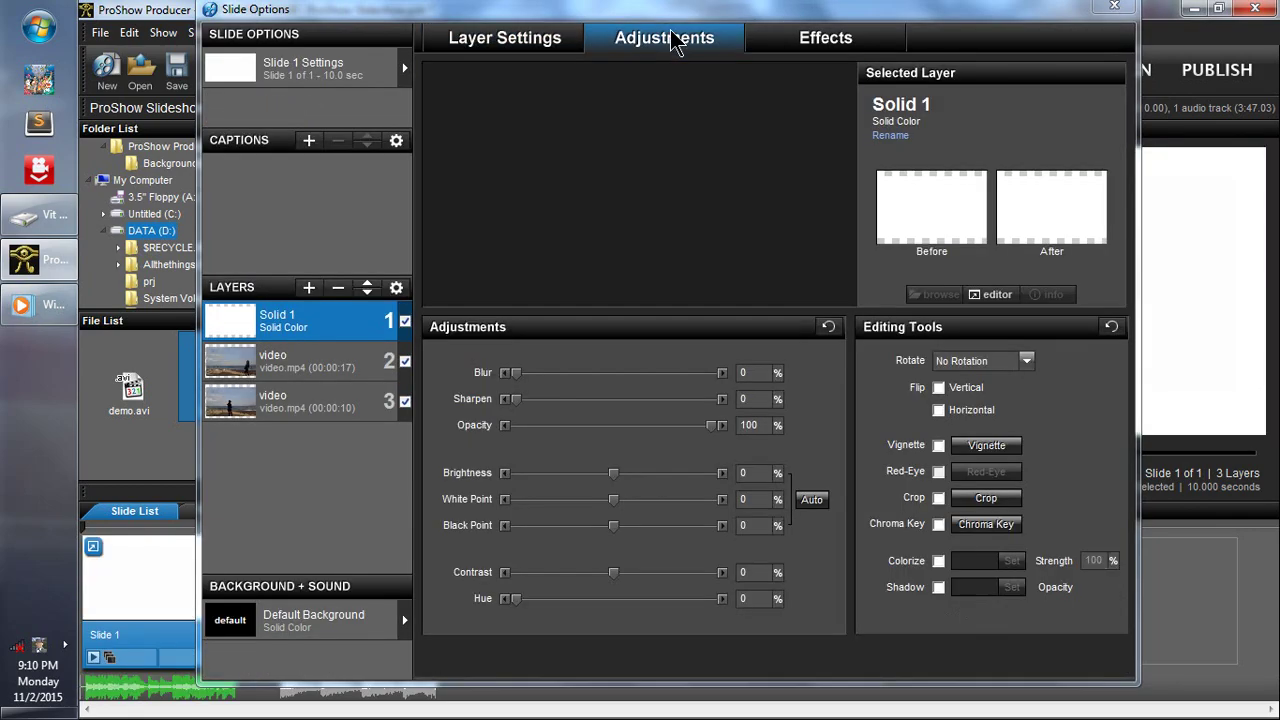
{"action": "left_click", "coordinate": [939, 446]}
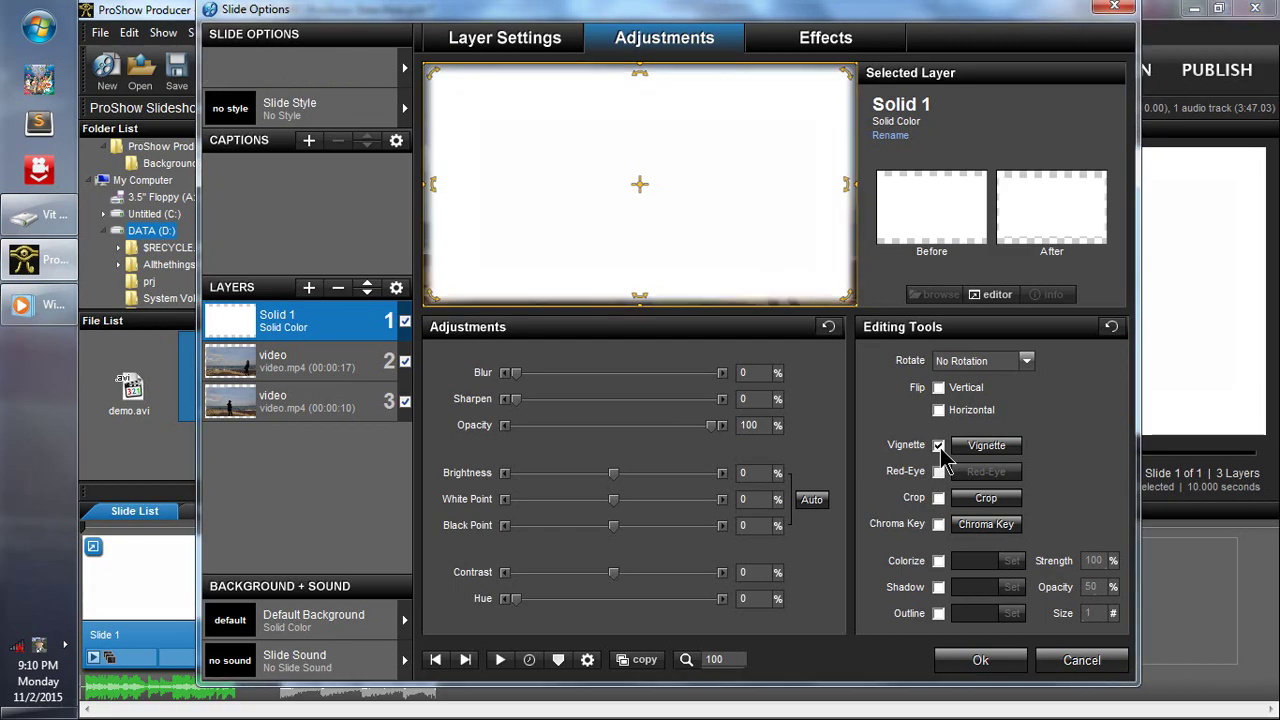
Use the Solid 1 layer as a masking layer for the upper video copy
{"action": "right_click", "coordinate": [324, 331]}
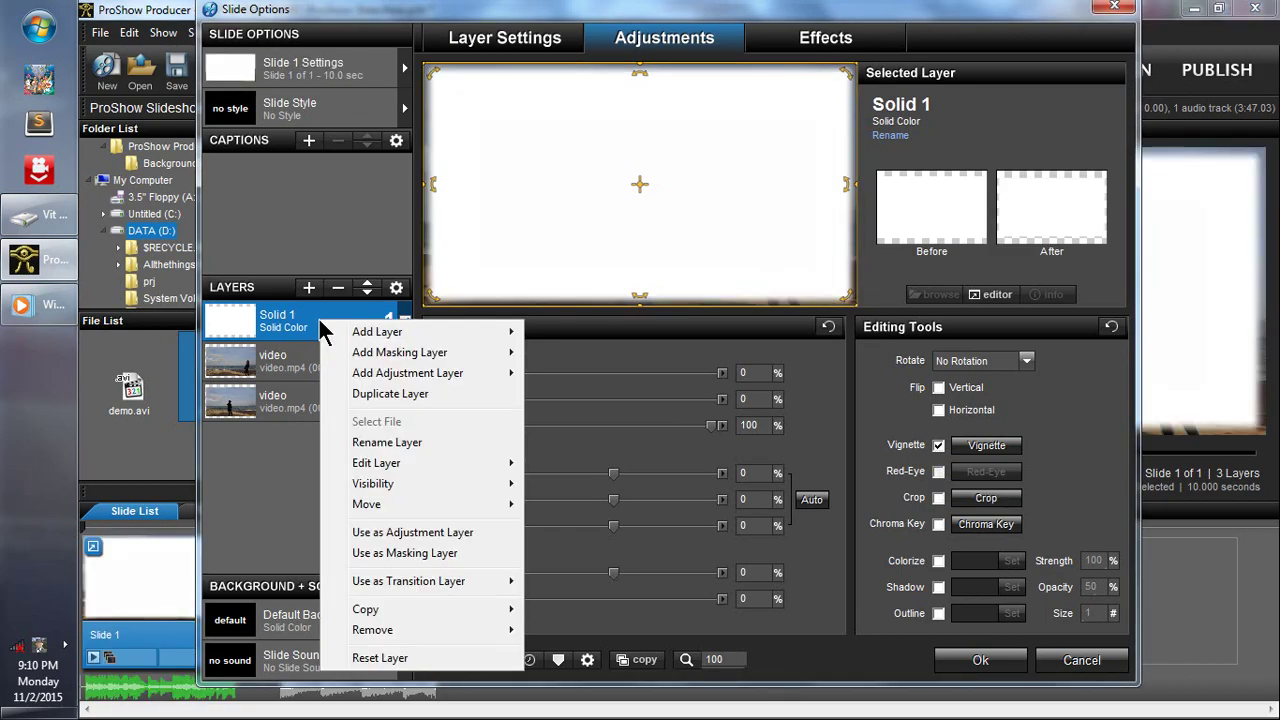
{"action": "left_click", "coordinate": [290, 322]}
{"action": "right_click", "coordinate": [297, 322]}
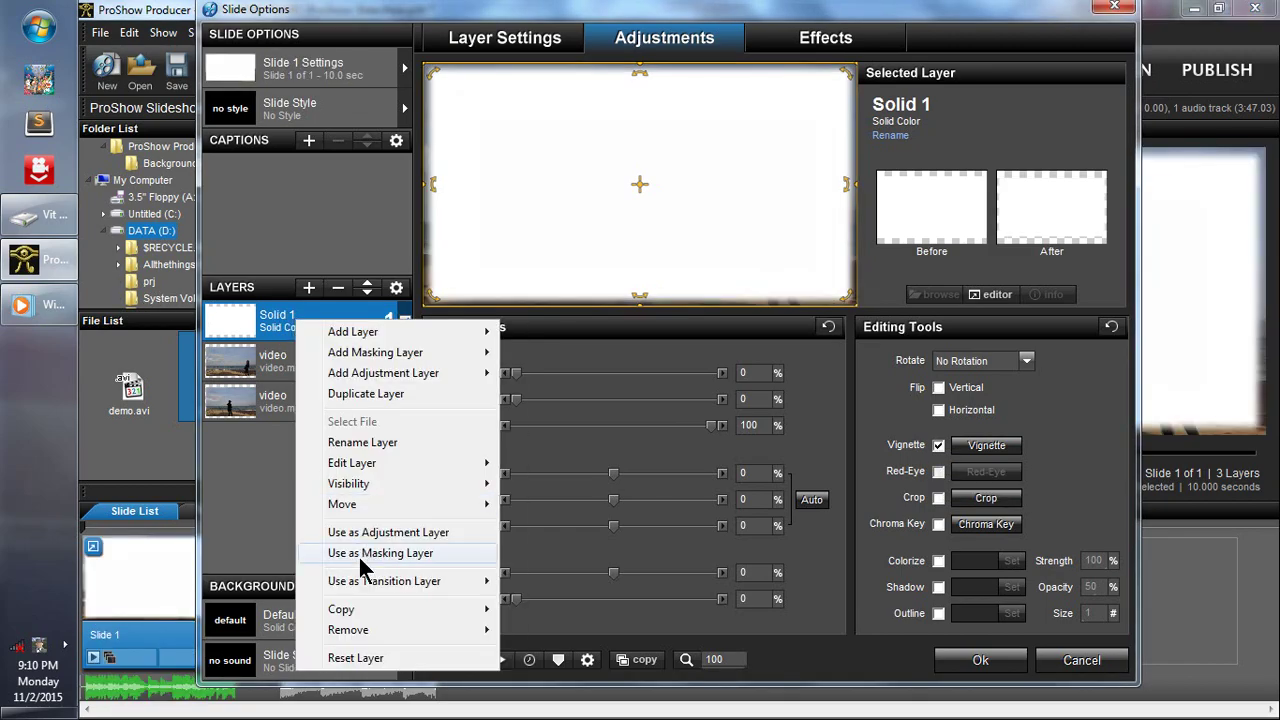
{"action": "left_click", "coordinate": [404, 556]}
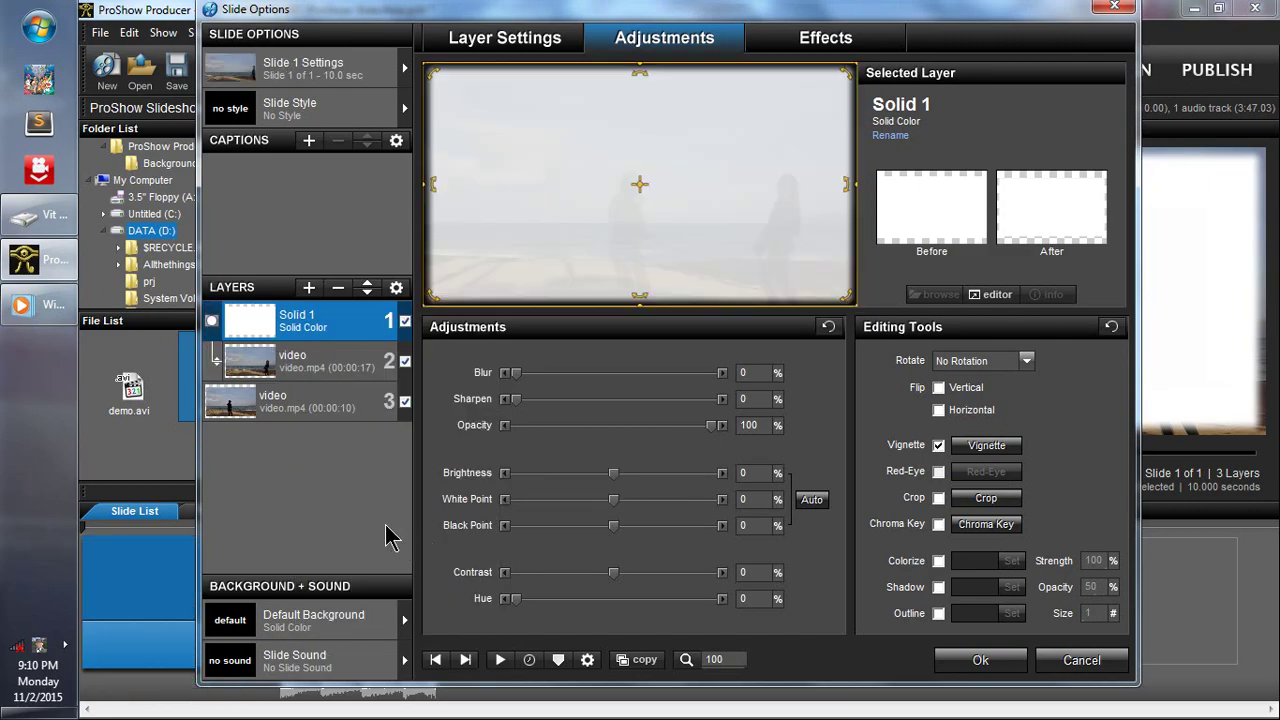
Move the mask over the figure on the slide's right side, apply the slide options, and preview the slide full screen
{"action": "left_click_drag", "start_coordinate": [499, 155], "coordinate": [797, 226]}
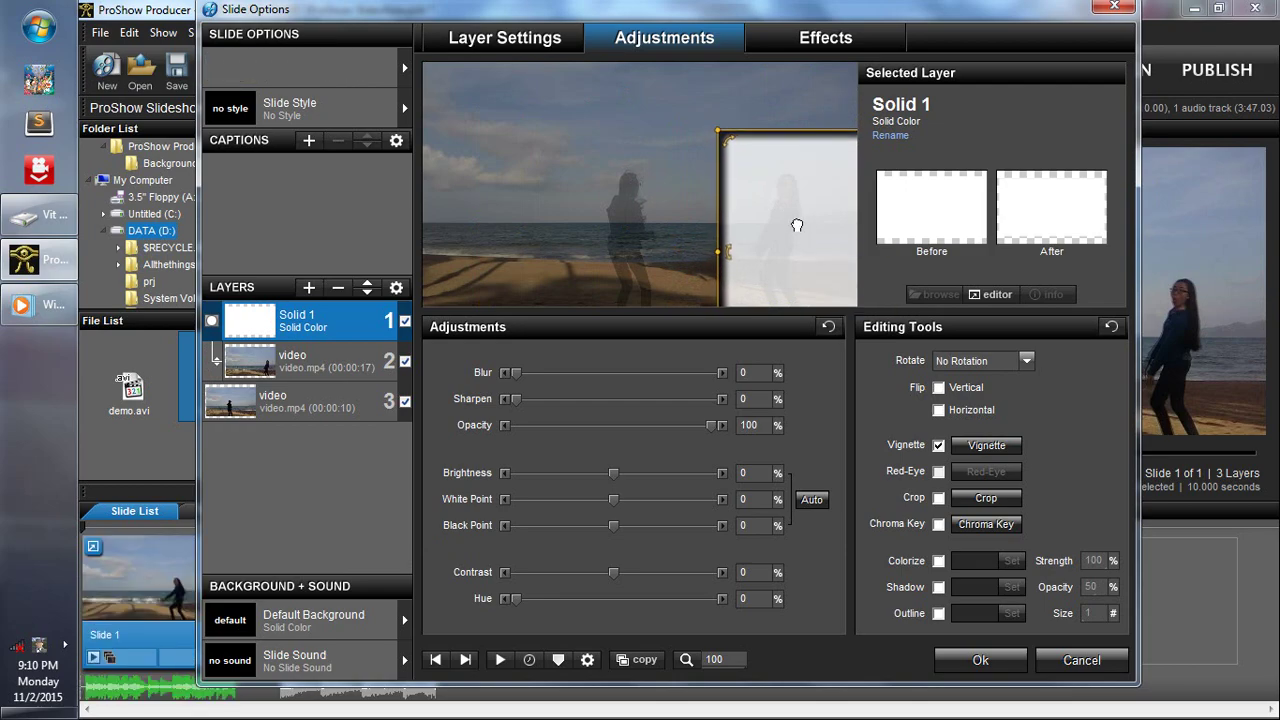
{"action": "left_click", "coordinate": [981, 661]}
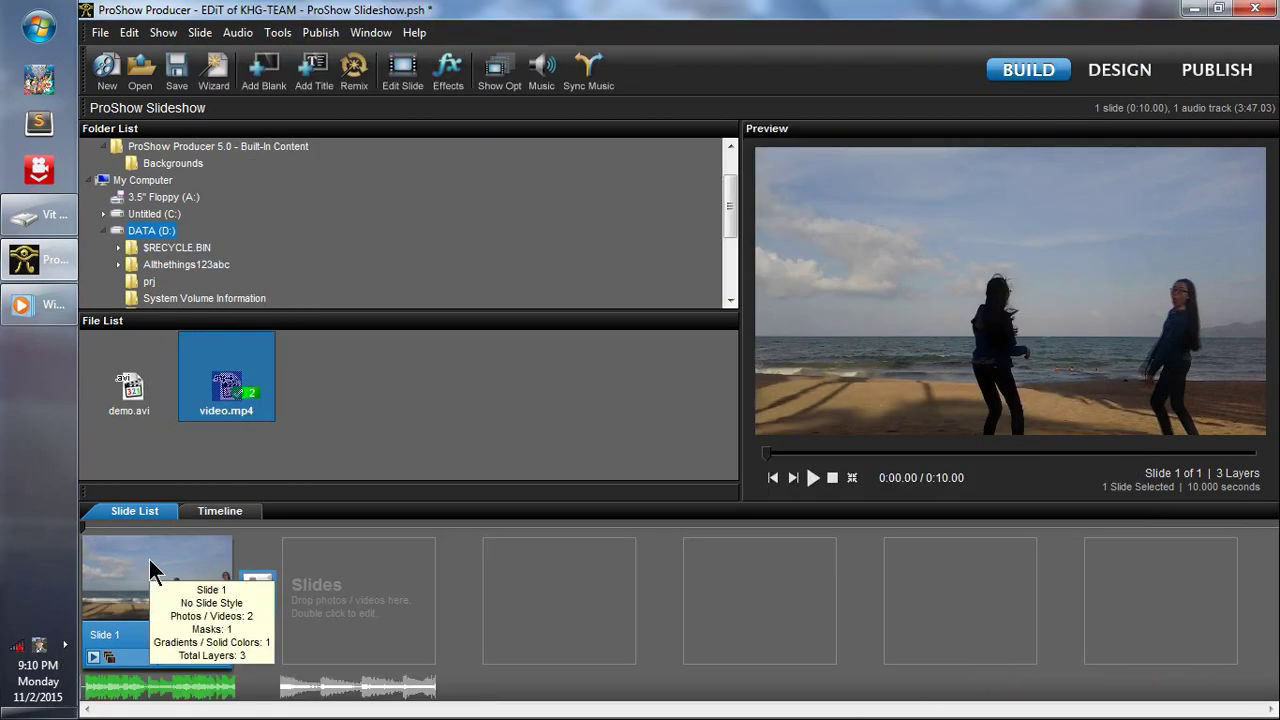
{"action": "key", "text": "ctrl+f"}
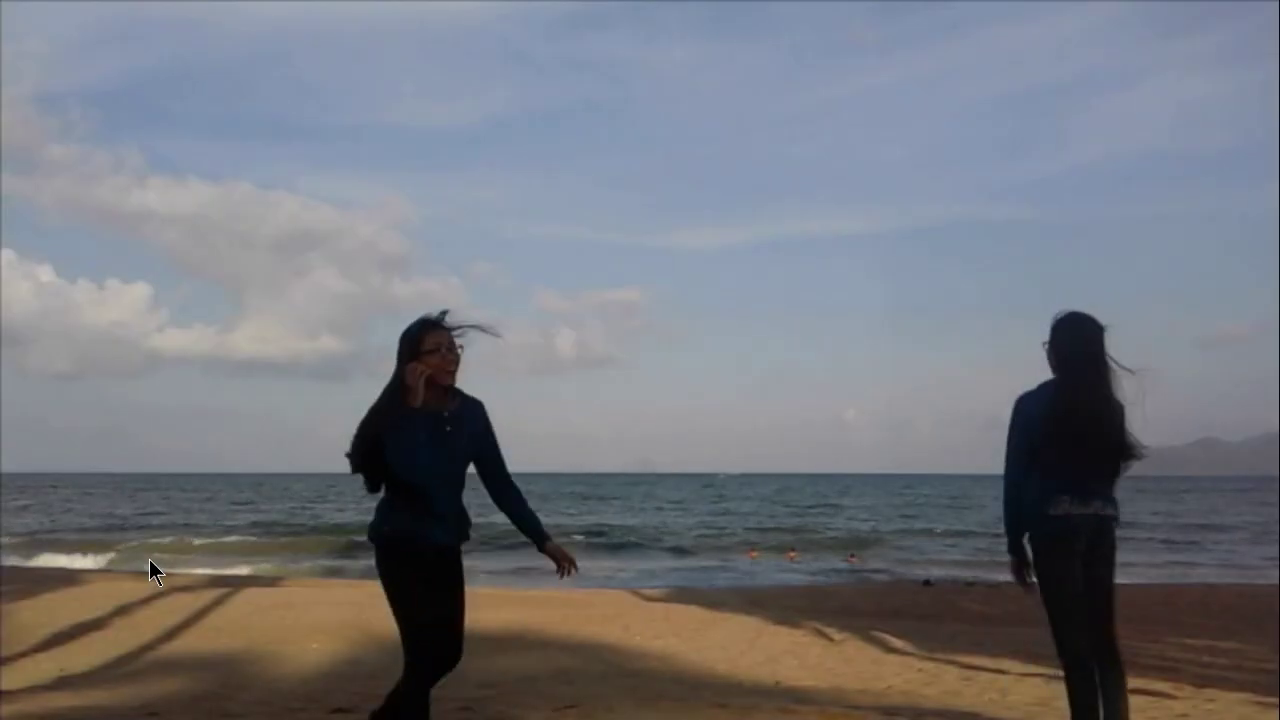